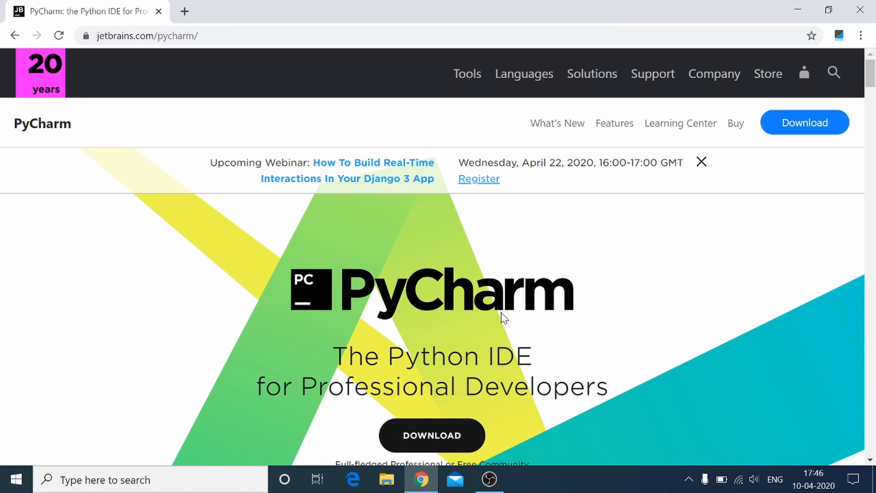
Download the free Community edition of PyCharm for Windows from the JetBrains site.
left_click(429, 433)
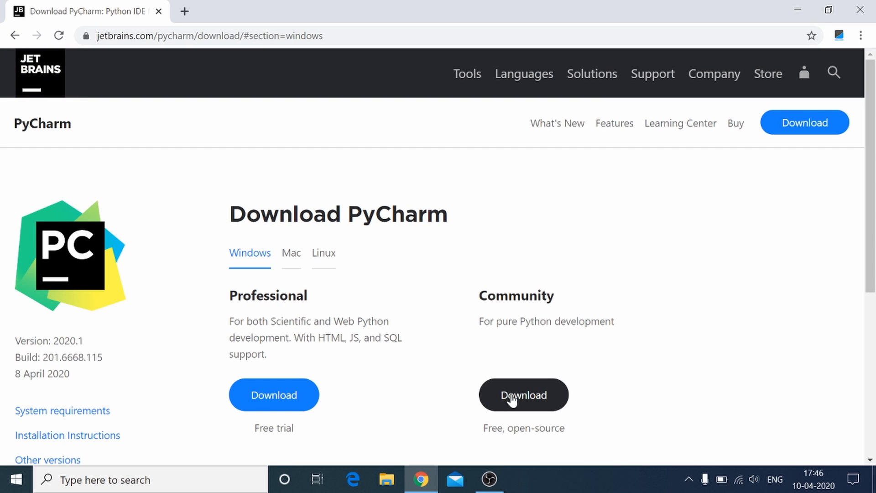
left_click(522, 405)
left_click(522, 404)
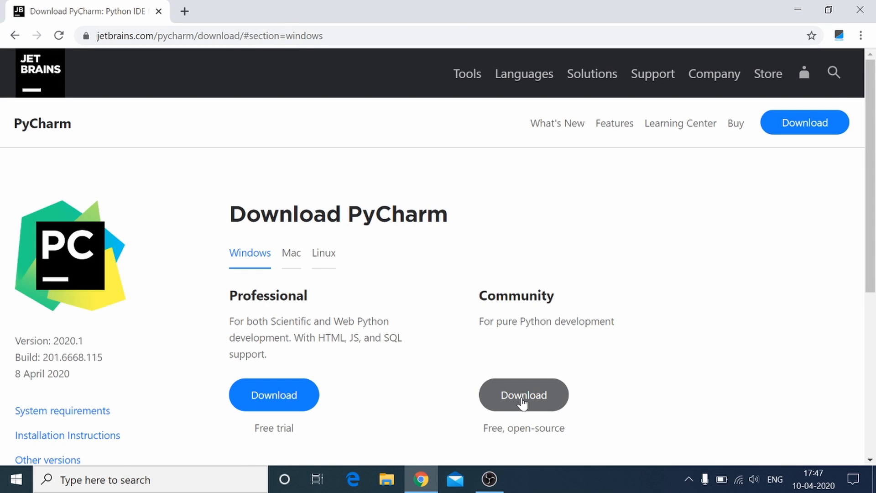
left_click(523, 403)
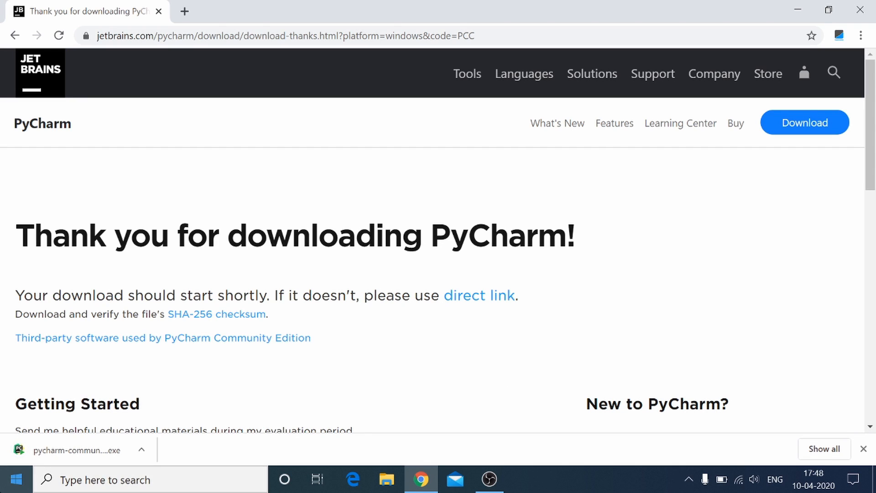
Launch the downloaded PyCharm Community Edition installer, minimize the browser and accept the default destination folder.
left_click(89, 455)
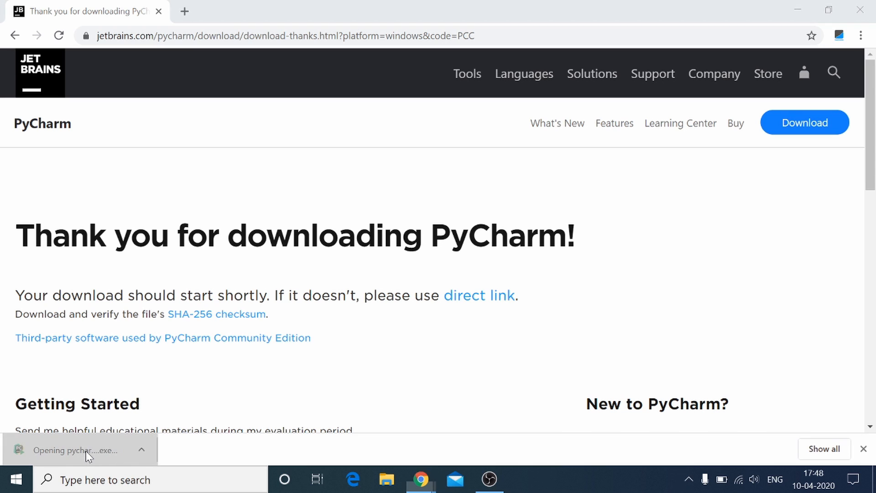
left_click(802, 14)
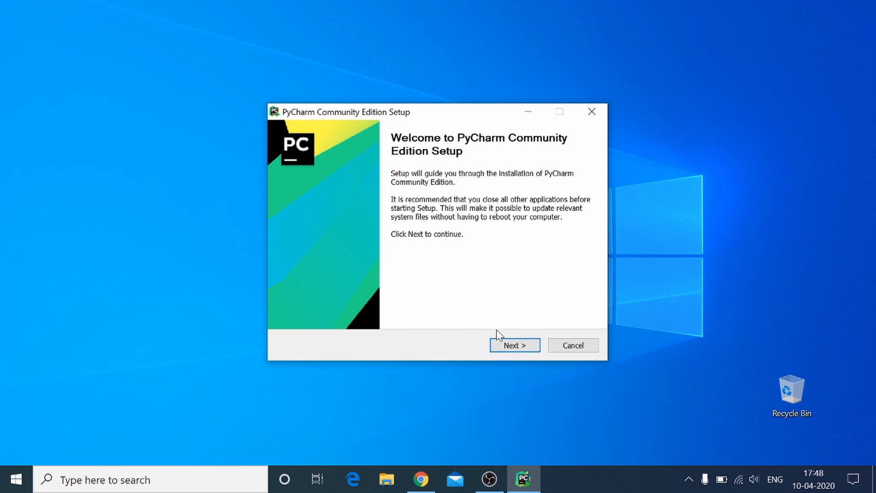
left_click(503, 345)
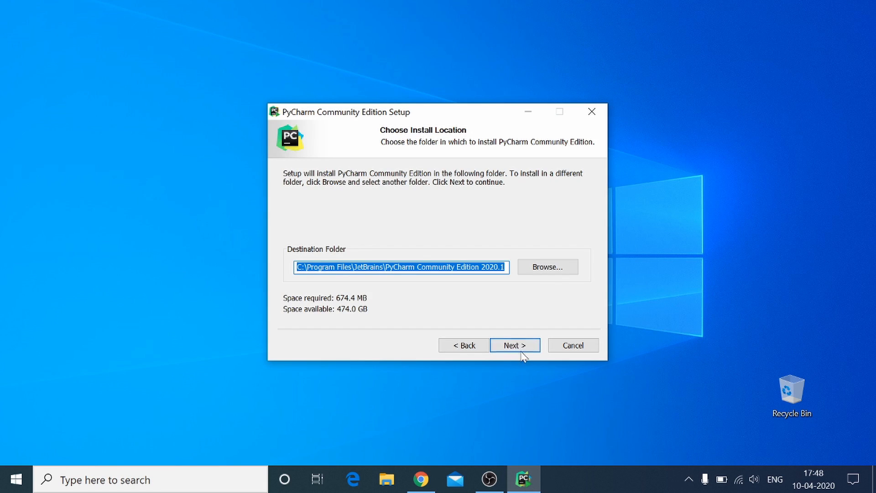
left_click(518, 348)
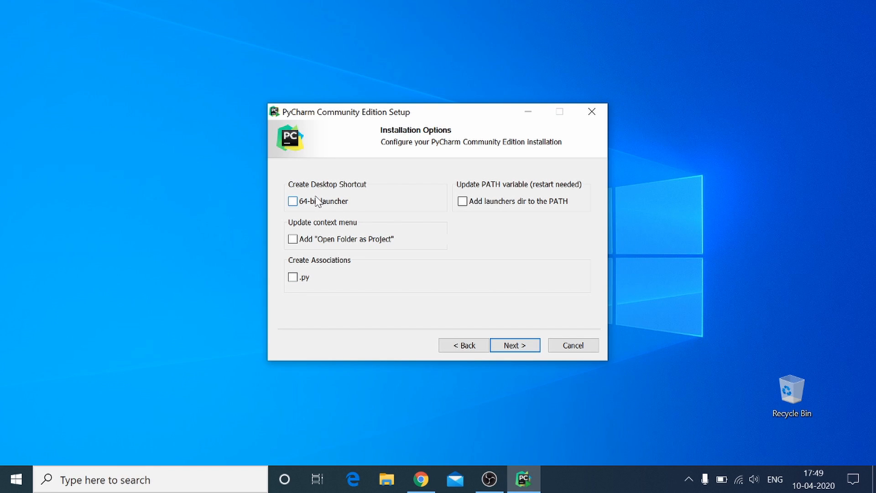
Enable the 64-bit launcher desktop shortcut, install PyCharm and finish the setup without running it.
left_click(293, 202)
left_click(510, 347)
left_click(509, 349)
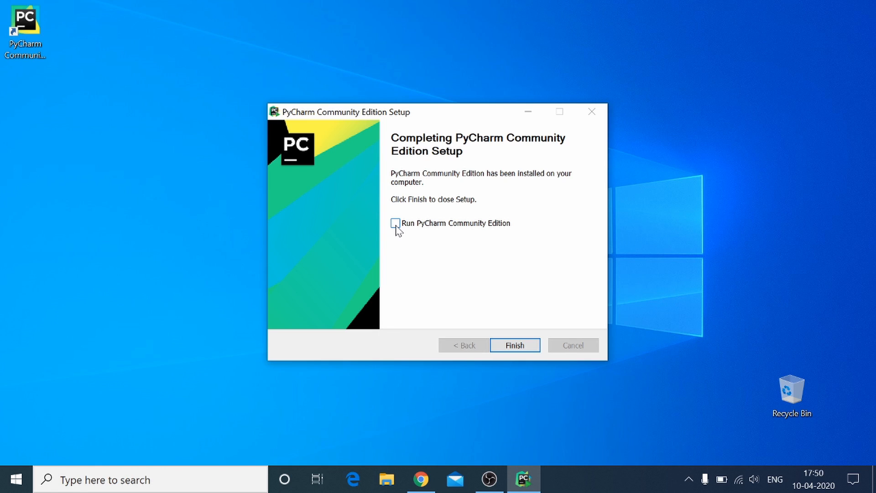
left_click(528, 347)
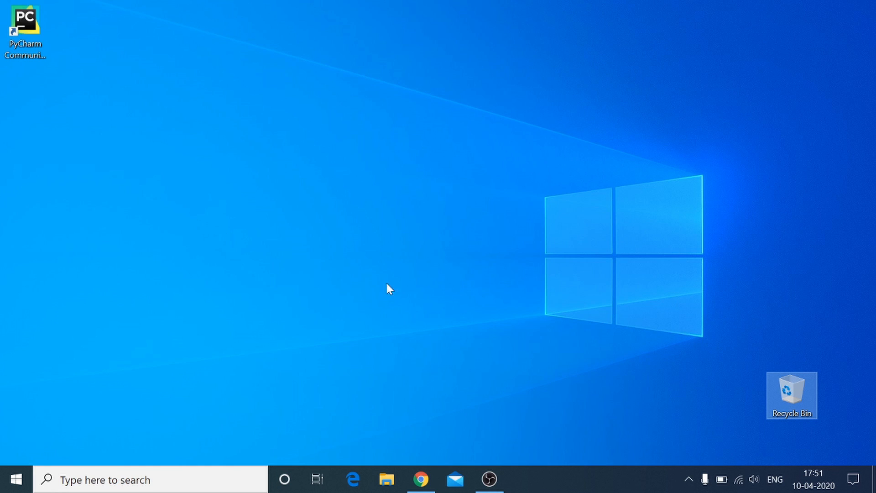
Start PyCharm from its desktop shortcut without importing settings, keeping the Darcula theme and adding no featured plugins.
left_click(29, 14)
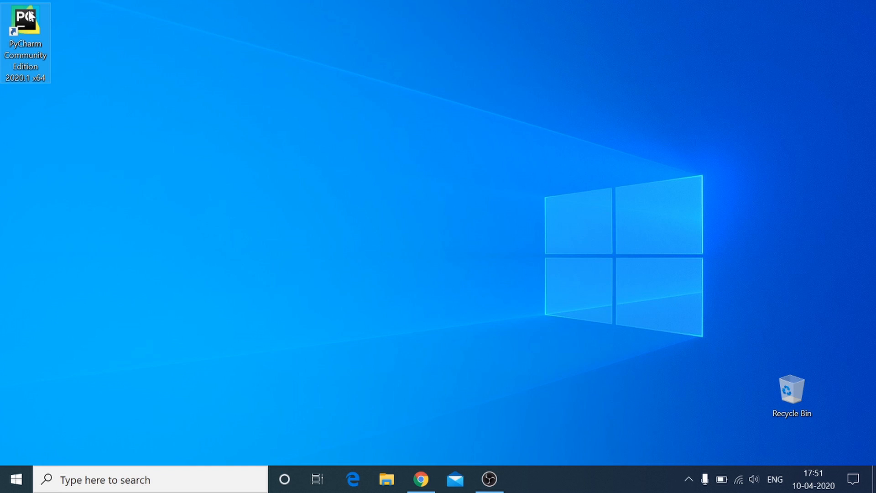
double_click(26, 31)
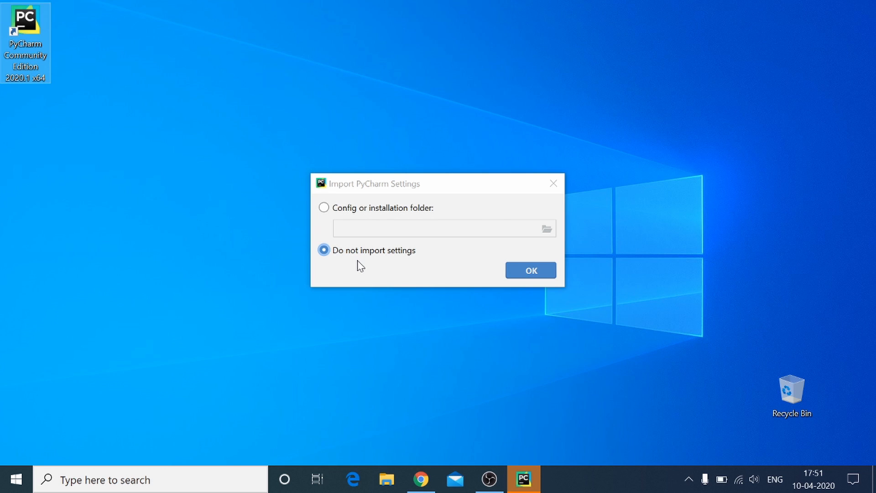
left_click(538, 275)
left_click(531, 270)
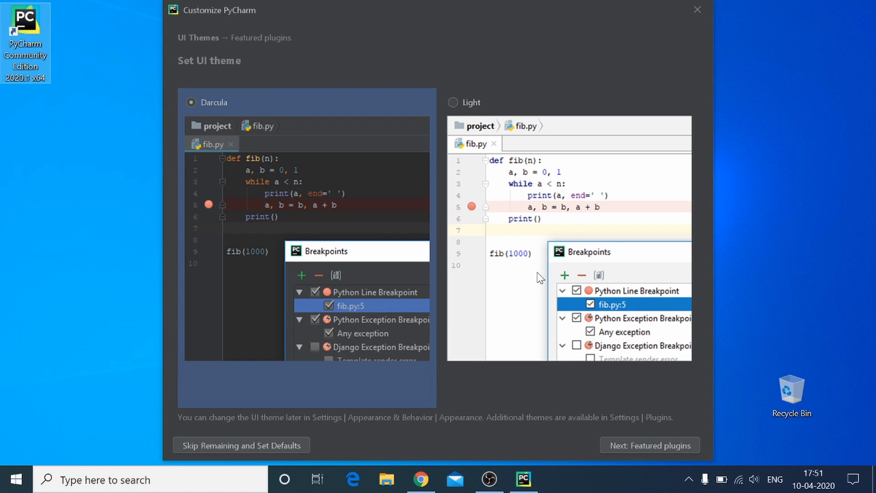
left_click(659, 445)
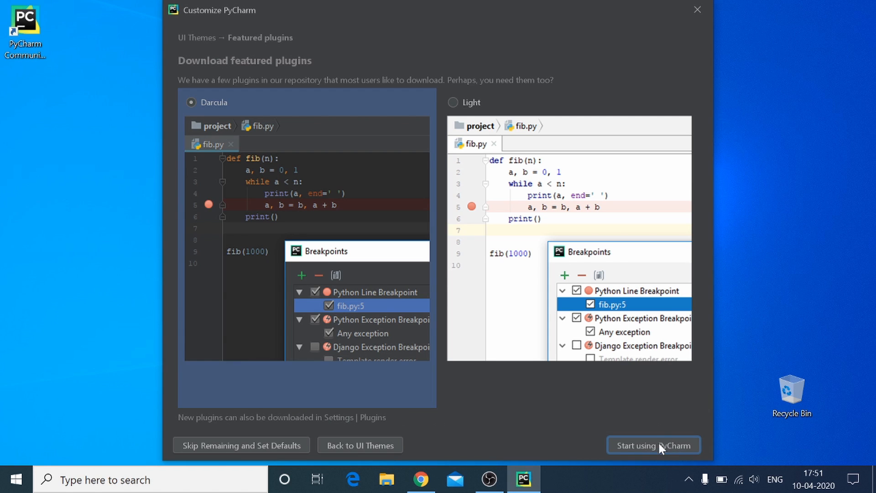
left_click(659, 444)
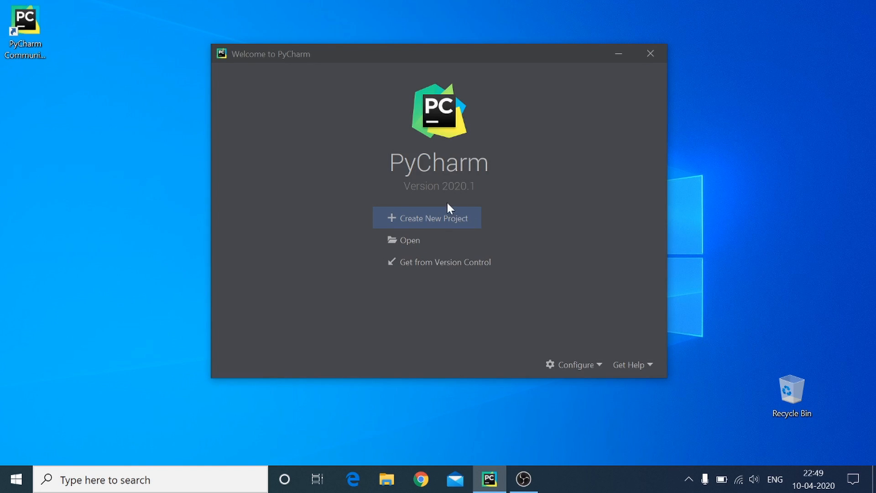
Begin a new project and name its folder helloworld inside PycharmProjects.
left_click(429, 223)
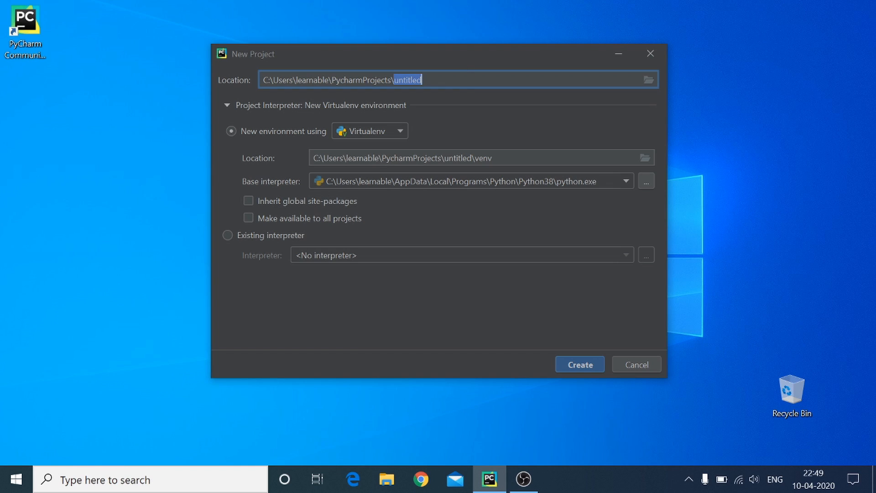
key("BackSpace")
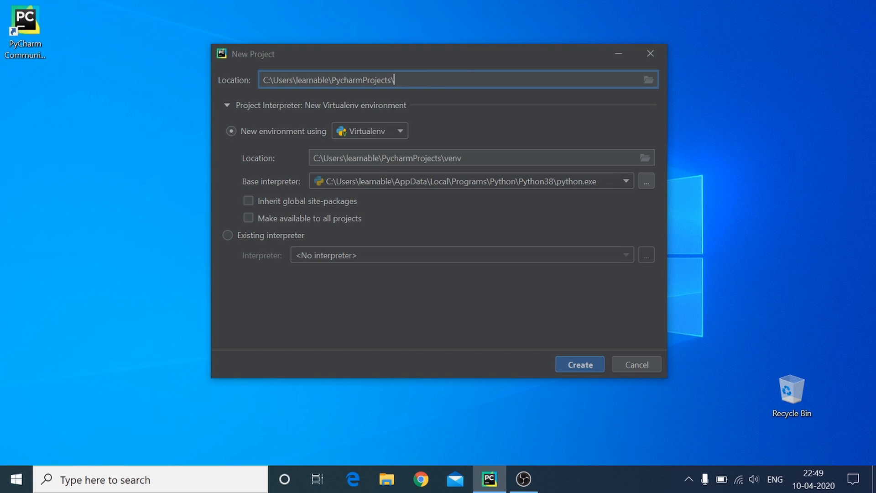
type("helloworld")
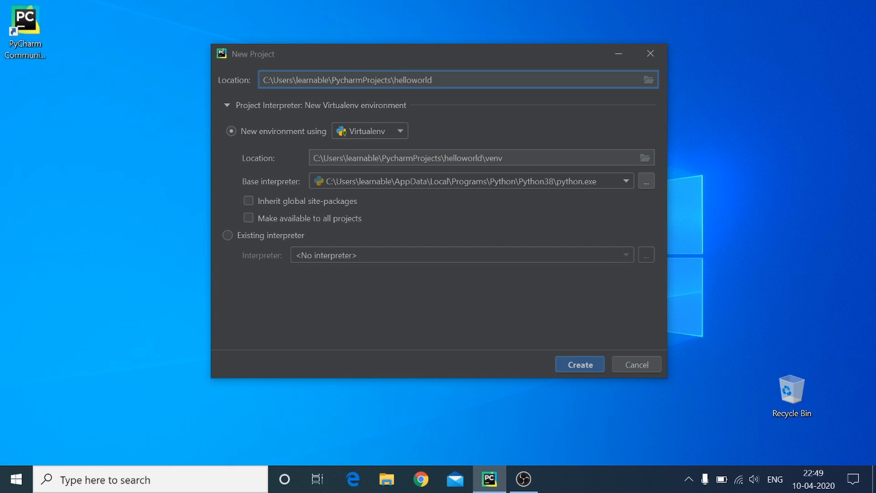
Add the Python 3.8 system interpreter as the project's existing interpreter, create the project and dismiss the Tip of the Day.
left_click(227, 106)
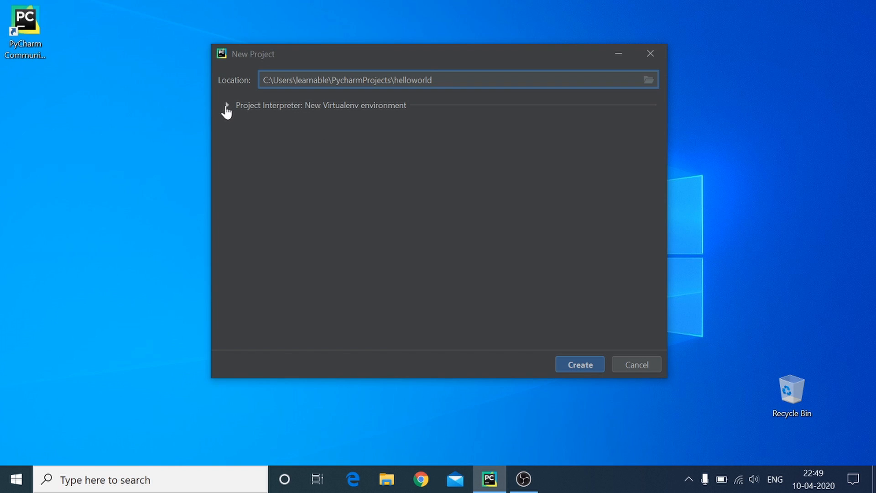
left_click(227, 106)
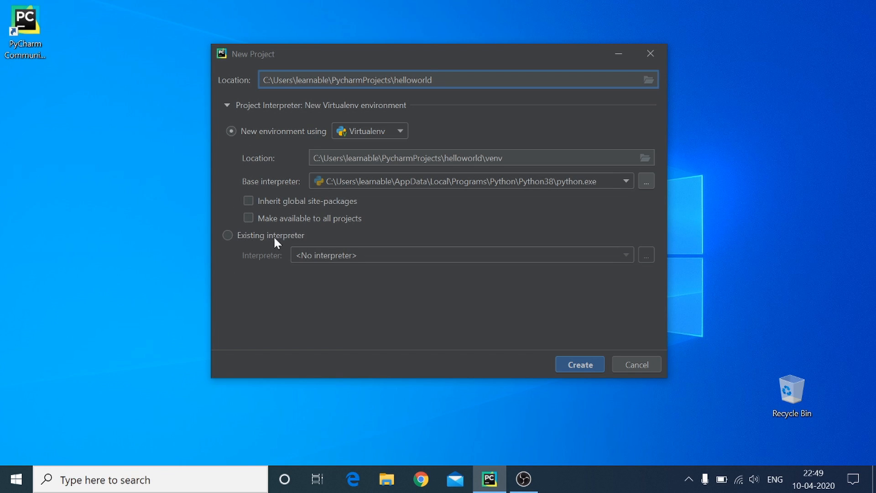
left_click(228, 235)
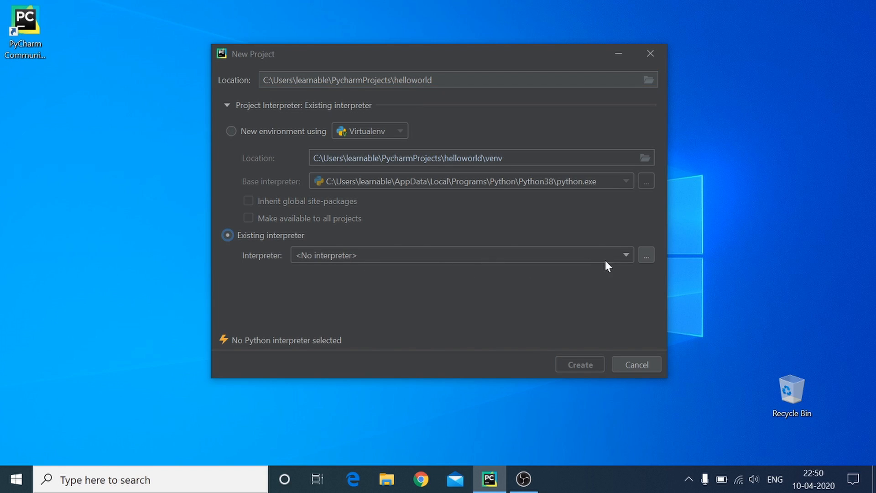
left_click(646, 256)
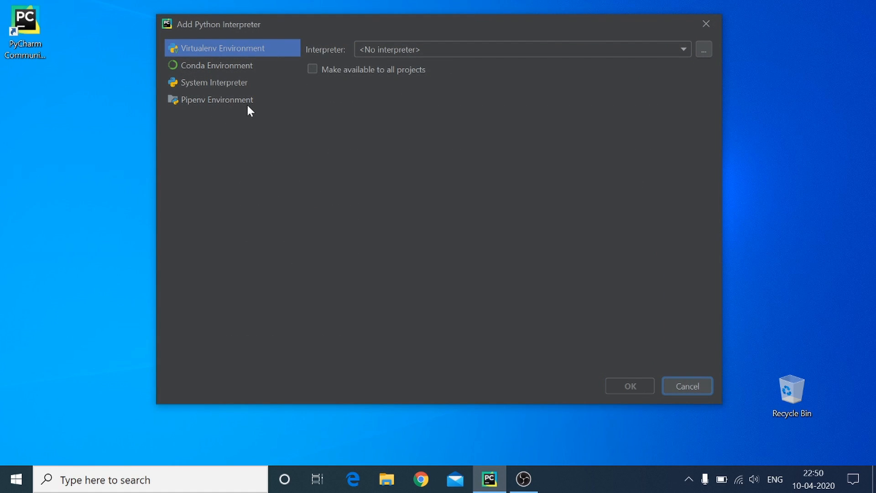
left_click(211, 88)
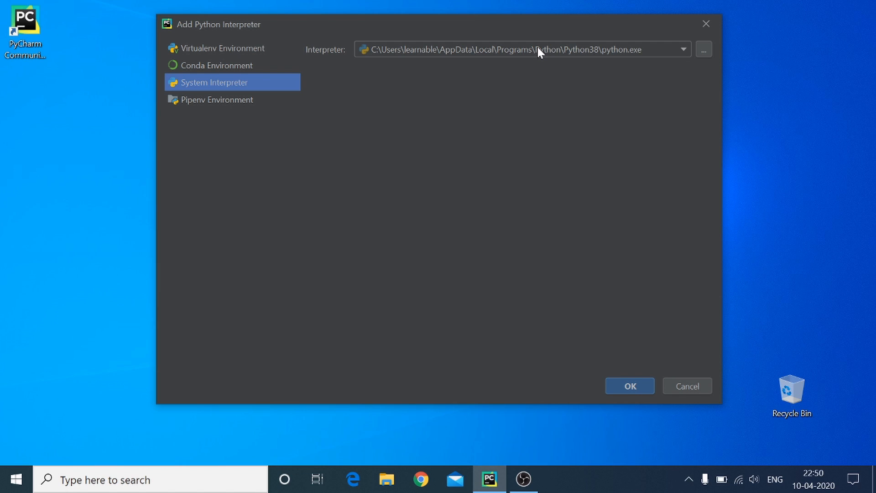
left_click(625, 386)
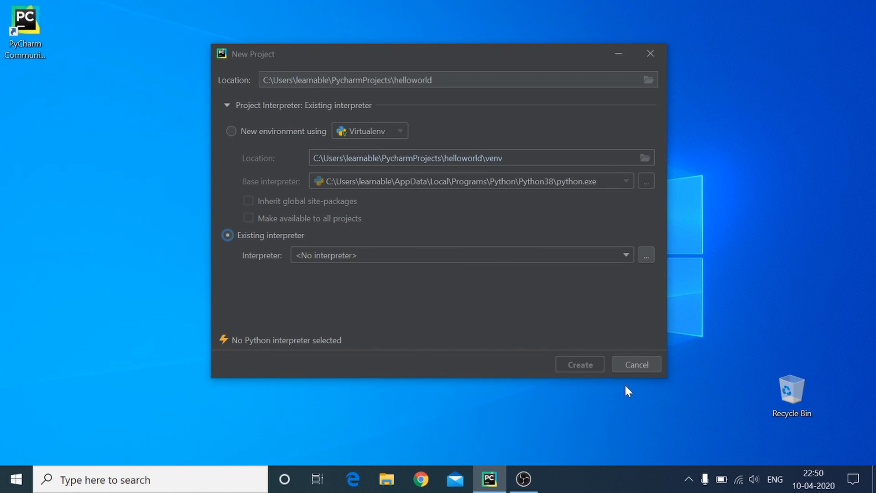
left_click(524, 256)
left_click(418, 346)
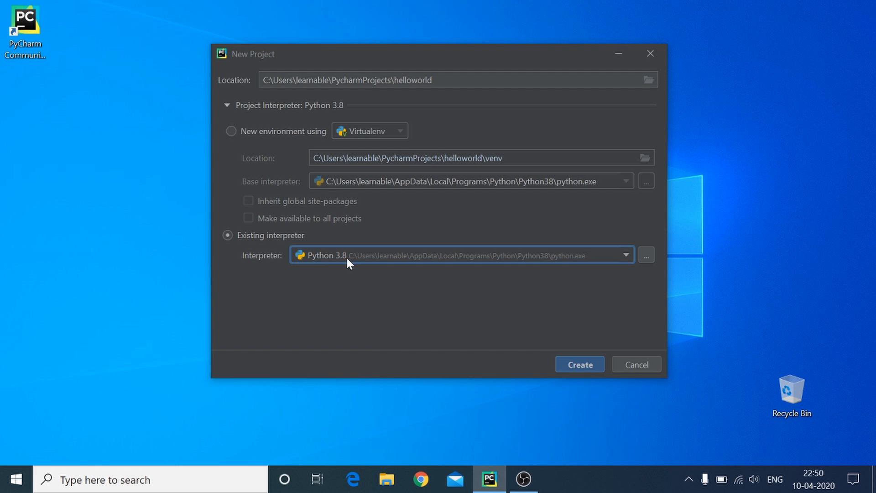
left_click(574, 363)
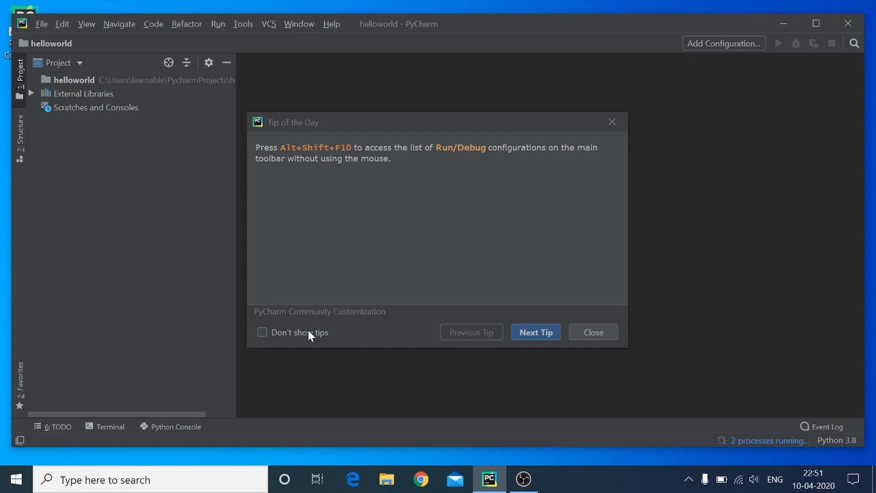
key("Escape")
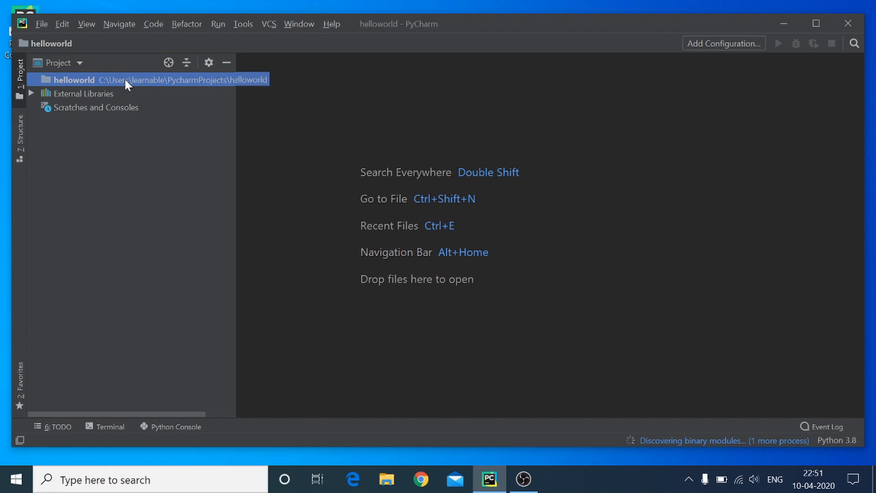
Create a new Python file named hello in the helloworld project folder.
right_click(100, 82)
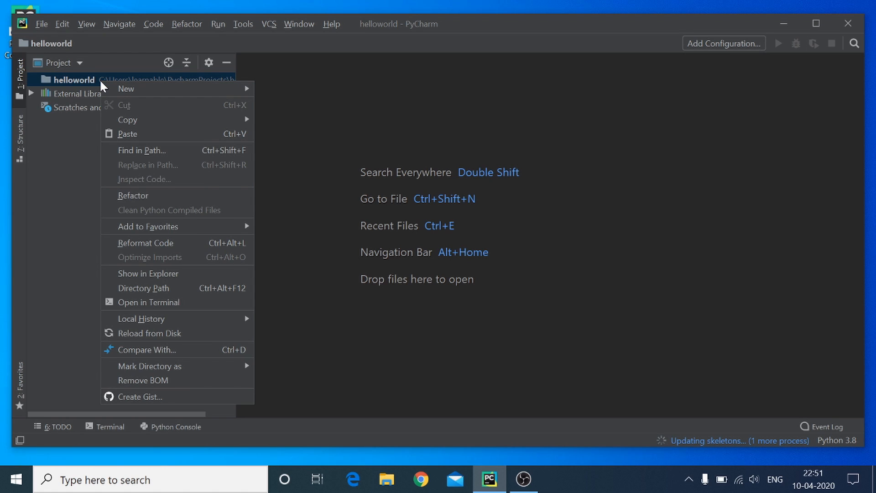
mouse_move(123, 87)
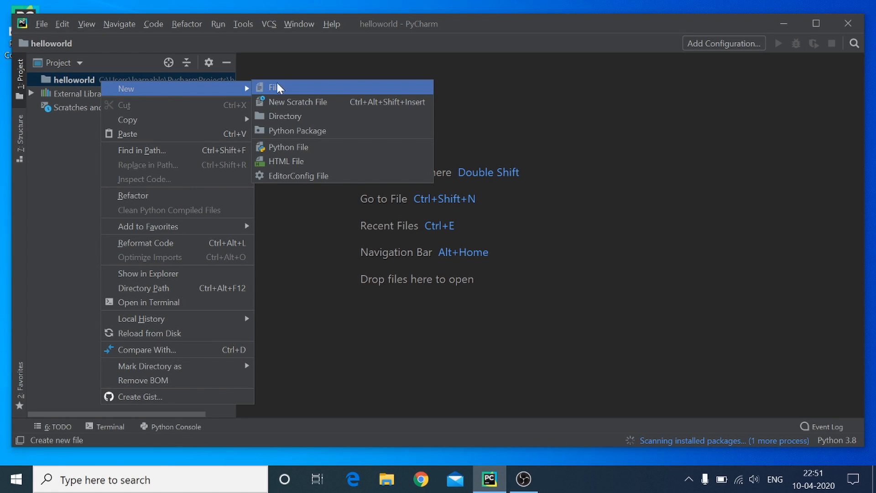
left_click(305, 151)
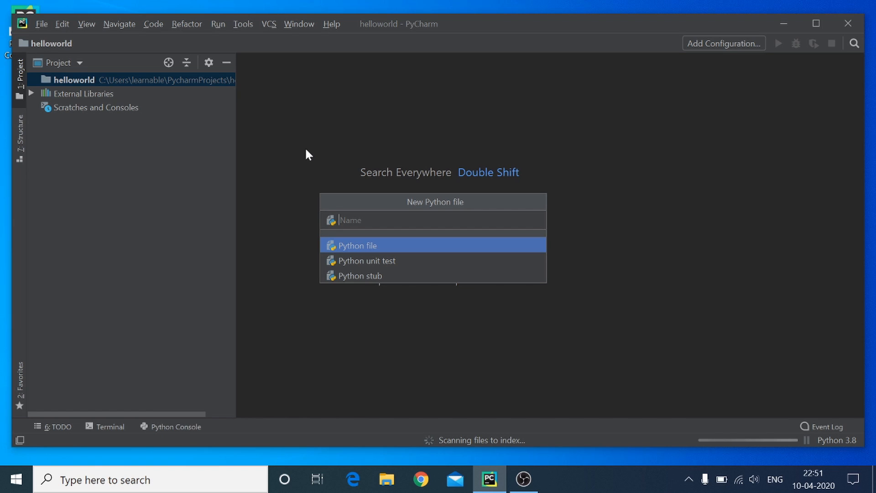
type("hello")
key("Return")
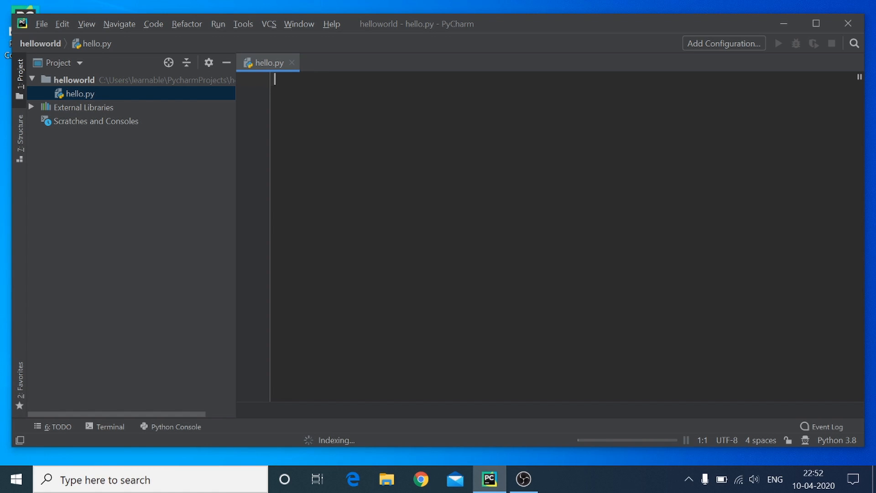
Write the statement print("hello world") on the first line of hello.py.
type("print")
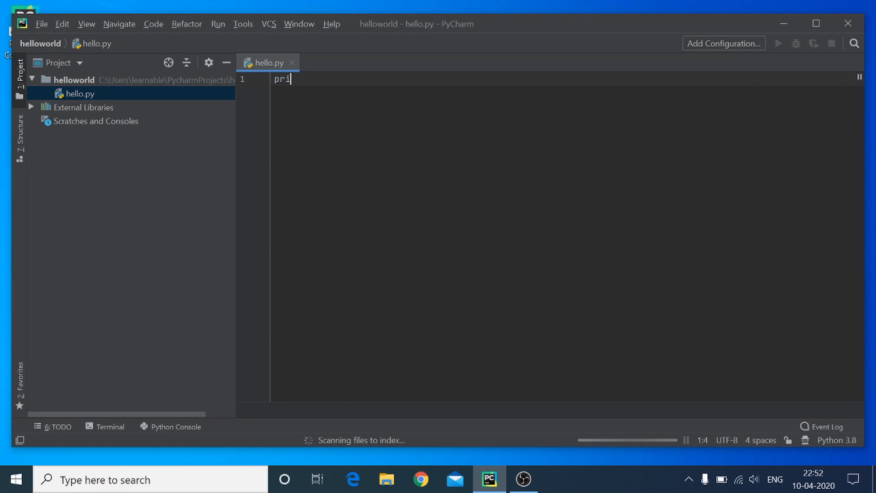
type("(\"hello world")
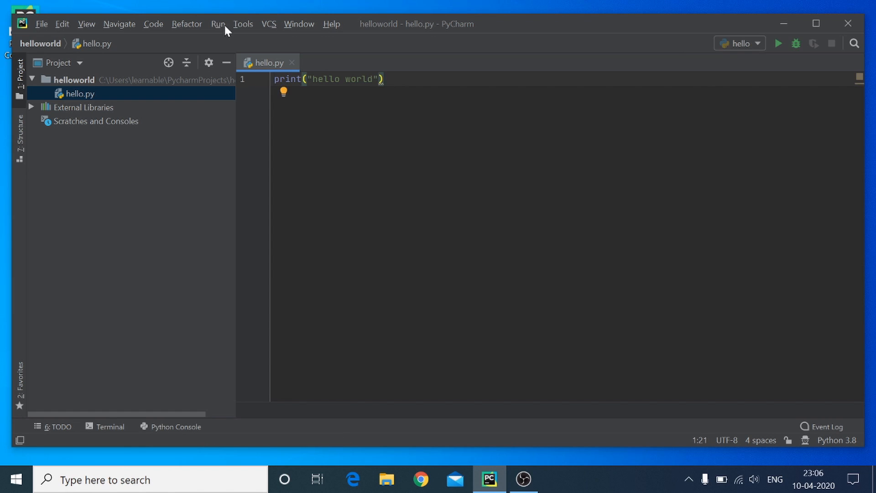
Run the hello.py script using the hello run configuration.
left_click(218, 24)
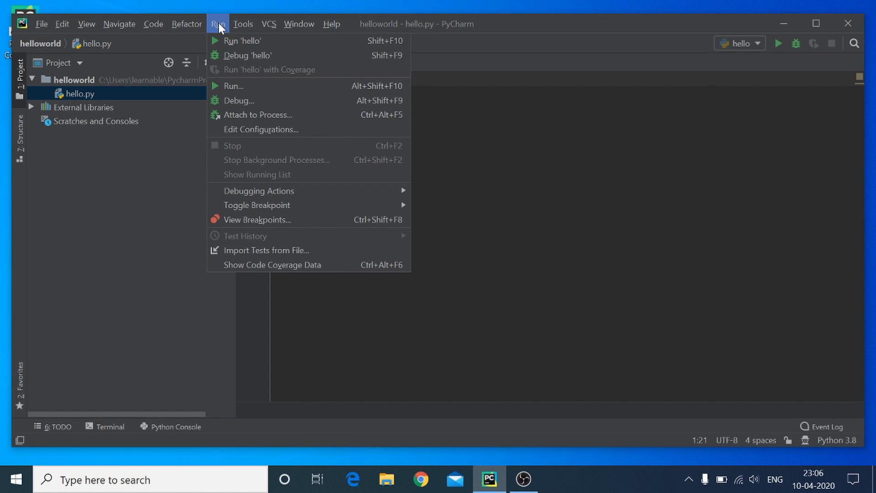
left_click(239, 86)
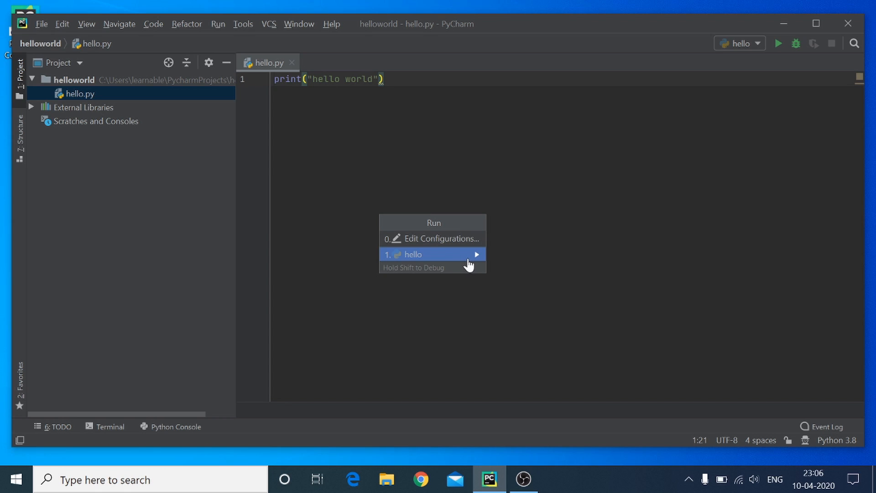
mouse_move(476, 261)
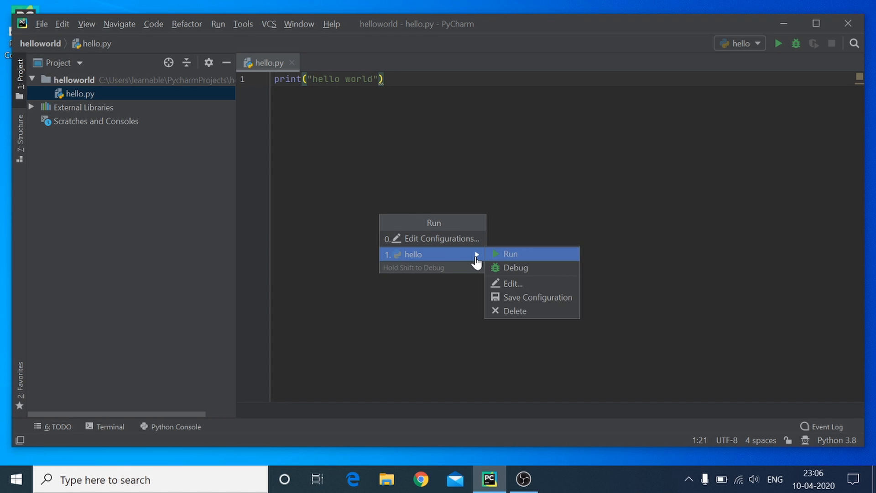
left_click(510, 254)
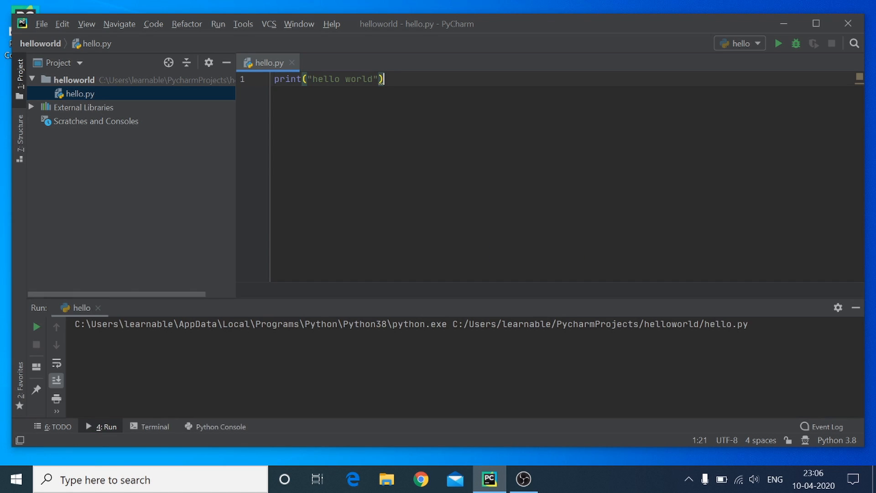